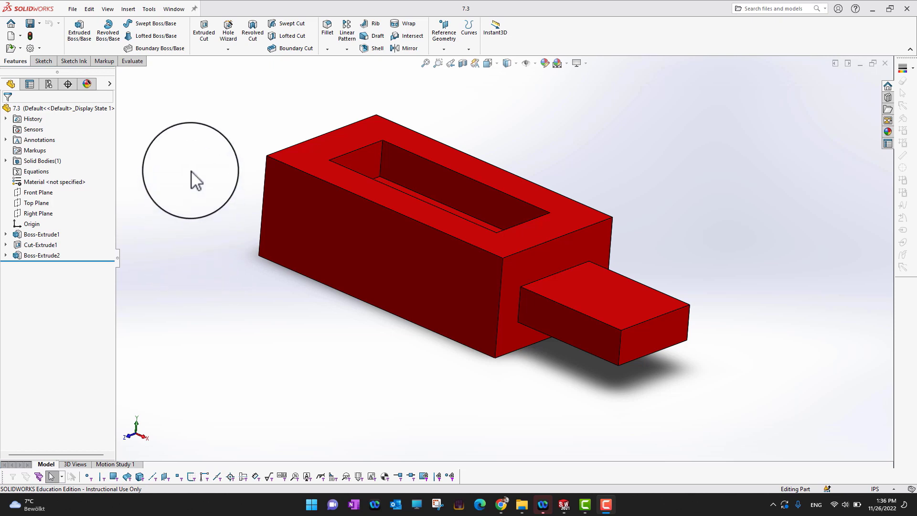
- Start a DraftXpert draft on the red block with the draft angle at 12°
middle_click_drag(194, 180, 199, 270)
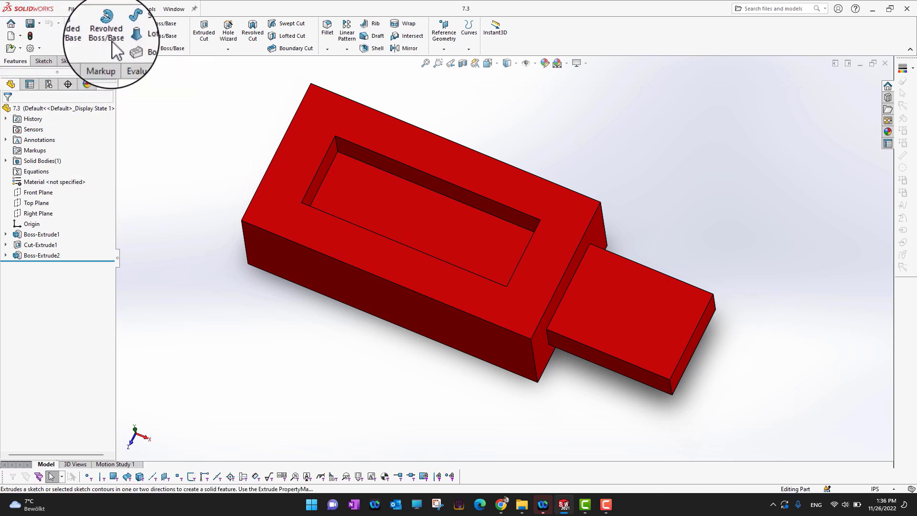
left_click(368, 40)
middle_click_drag(193, 194, 215, 150)
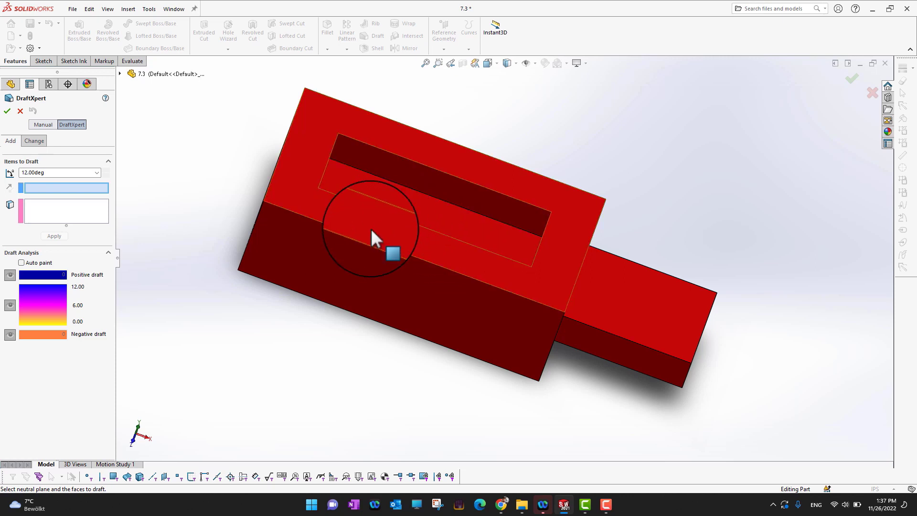
left_click(105, 175)
left_click(105, 175)
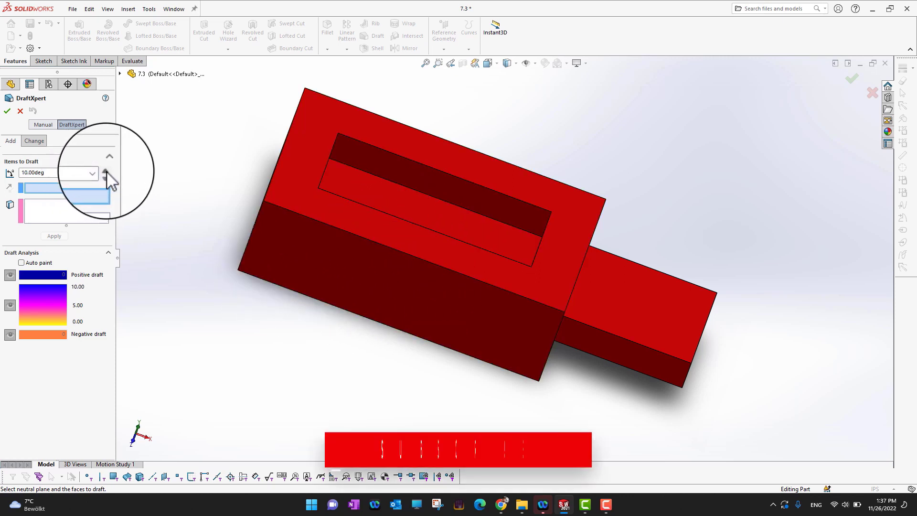
left_click(106, 171)
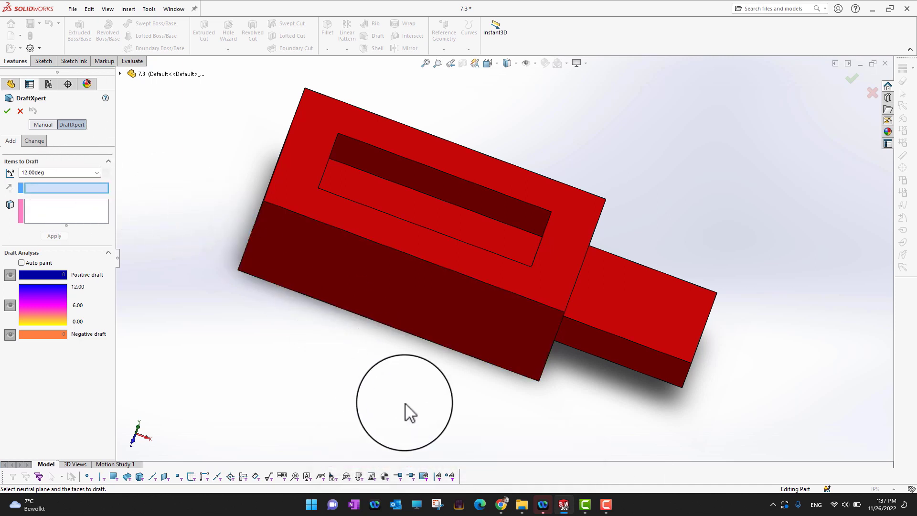
middle_click_drag(405, 411, 374, 400)
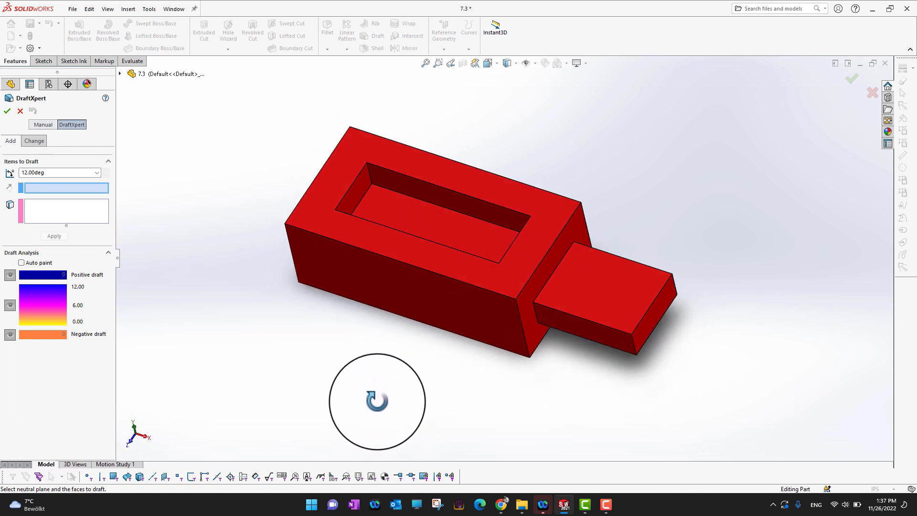
- Use the top face as neutral plane and add all four inner pocket walls to draft
left_click(314, 218)
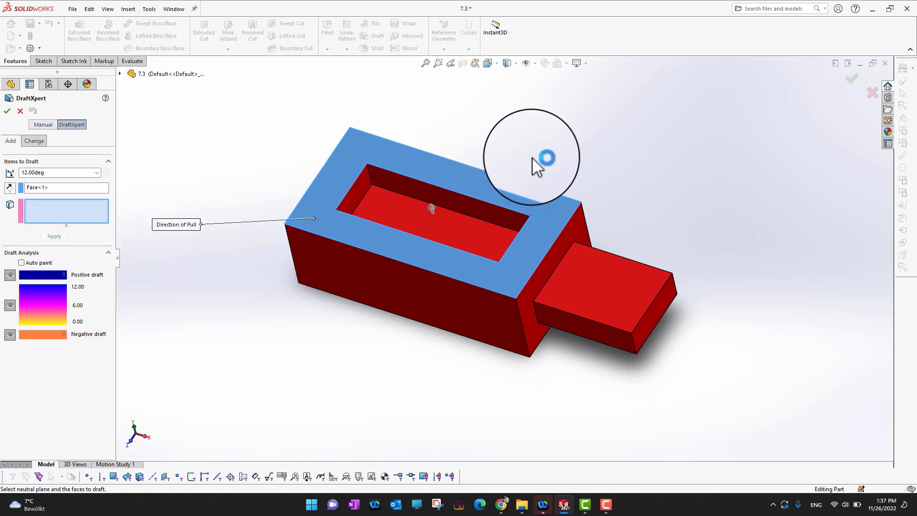
middle_click_drag(532, 157, 537, 135)
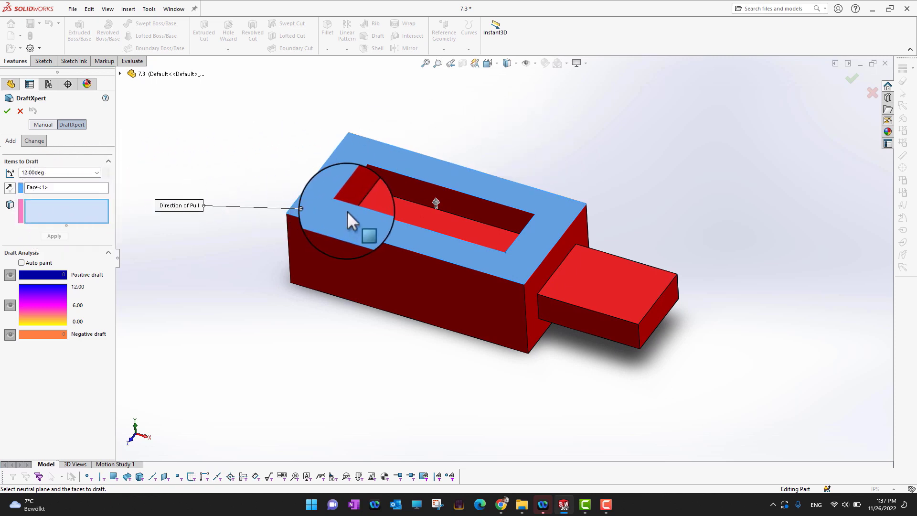
left_click(381, 182)
left_click(355, 188)
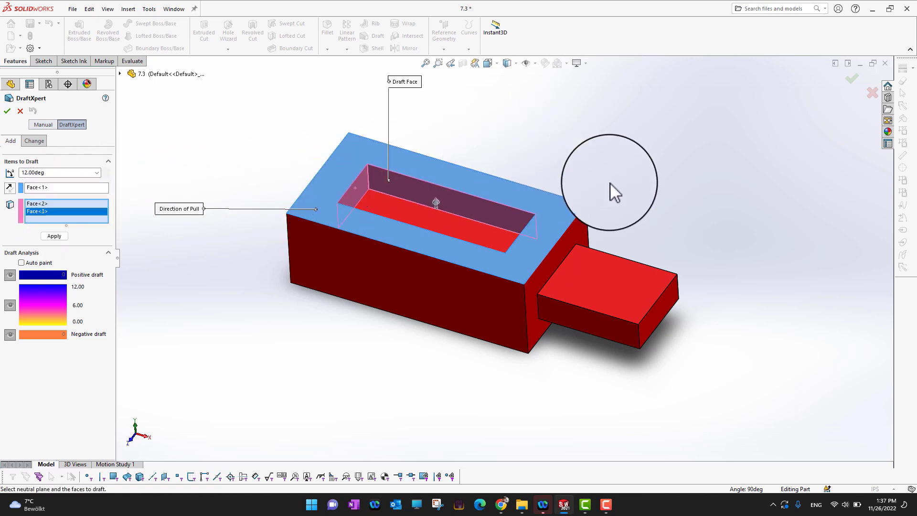
middle_click_drag(610, 191, 616, 313)
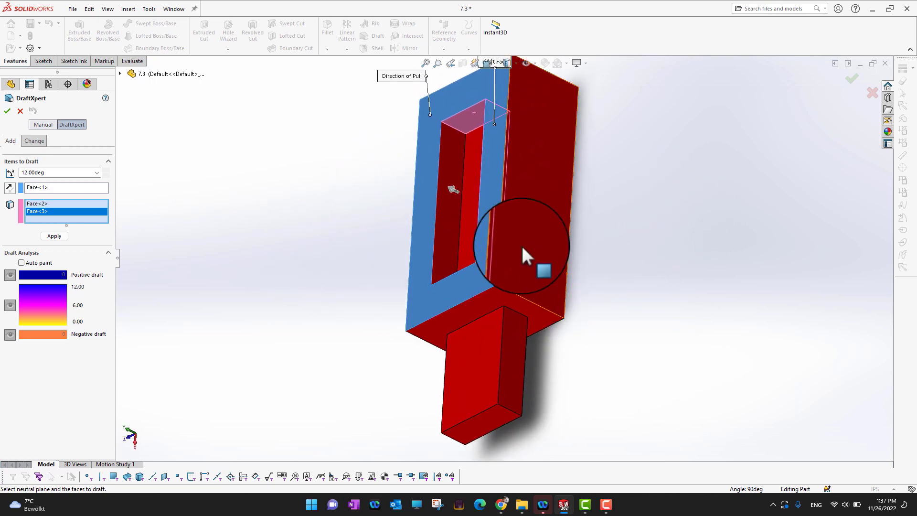
left_click(446, 228)
middle_click_drag(593, 192, 675, 322)
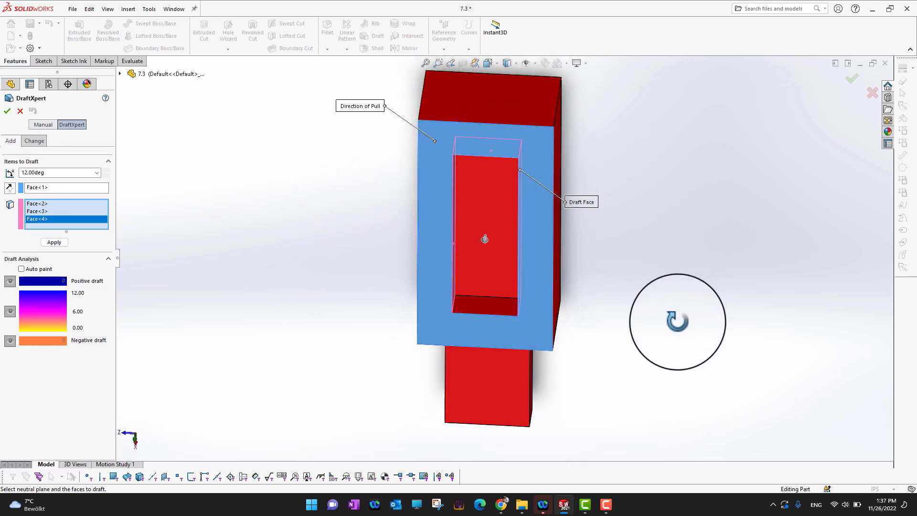
left_click(503, 305)
middle_click_drag(386, 211, 337, 259)
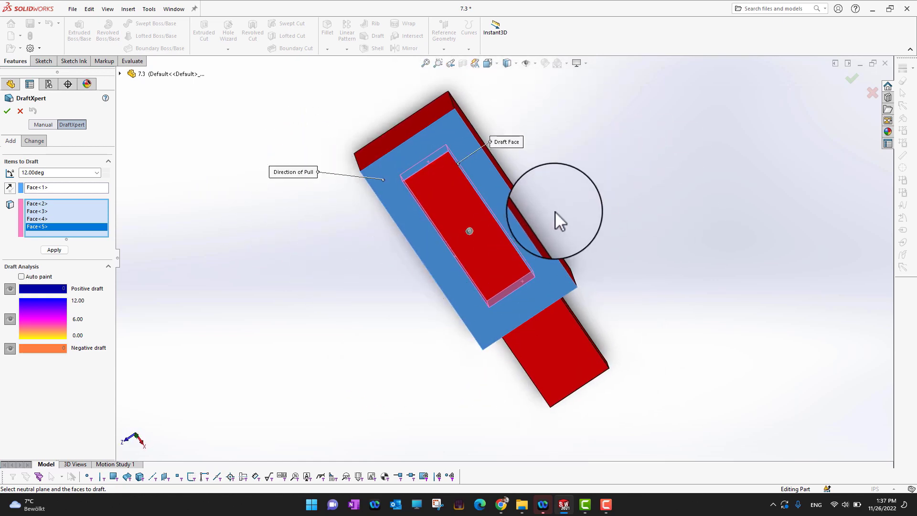
scroll(572, 218, "down", 5)
middle_click_drag(645, 272, 615, 119)
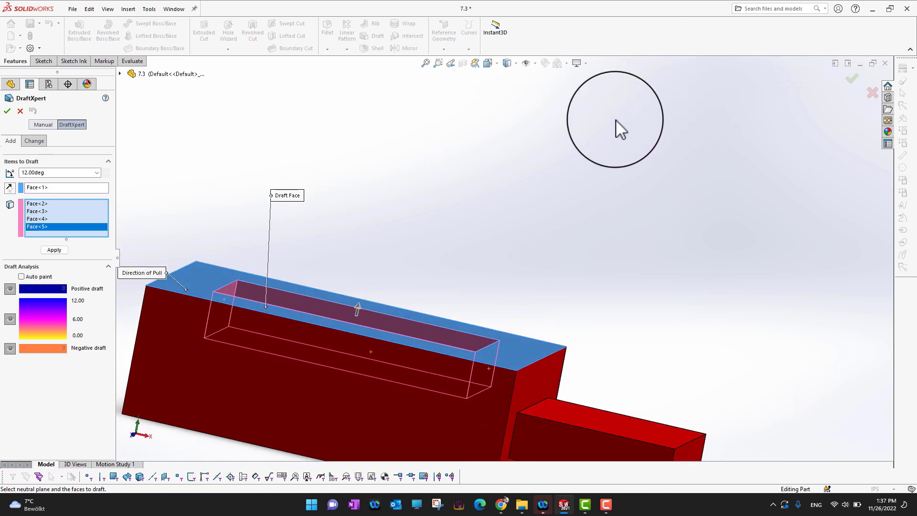
key("f")
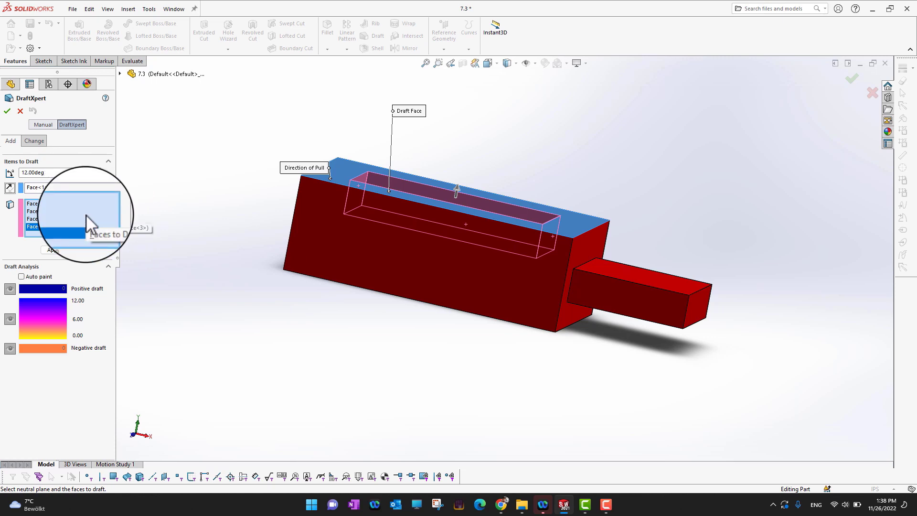
- Create Draft1 at 12° on the pocket walls and view the part from the top
left_click(8, 111)
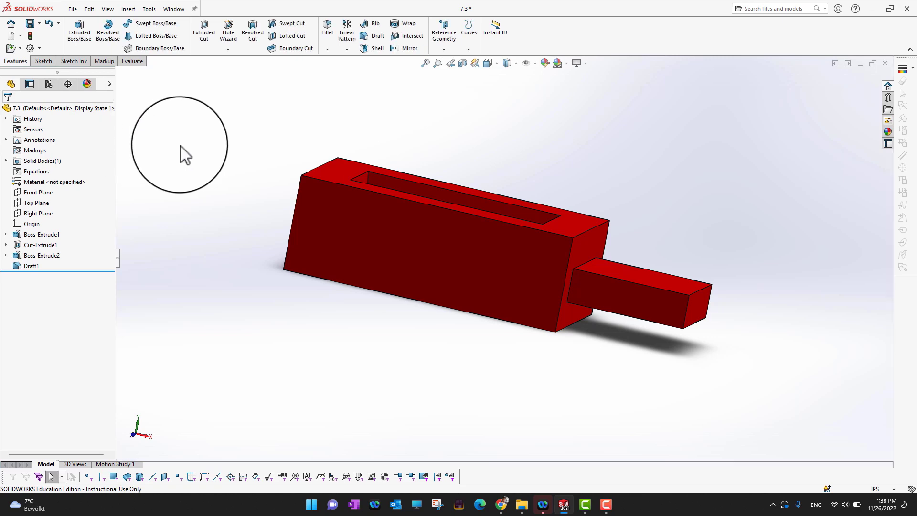
middle_click_drag(180, 151, 198, 256)
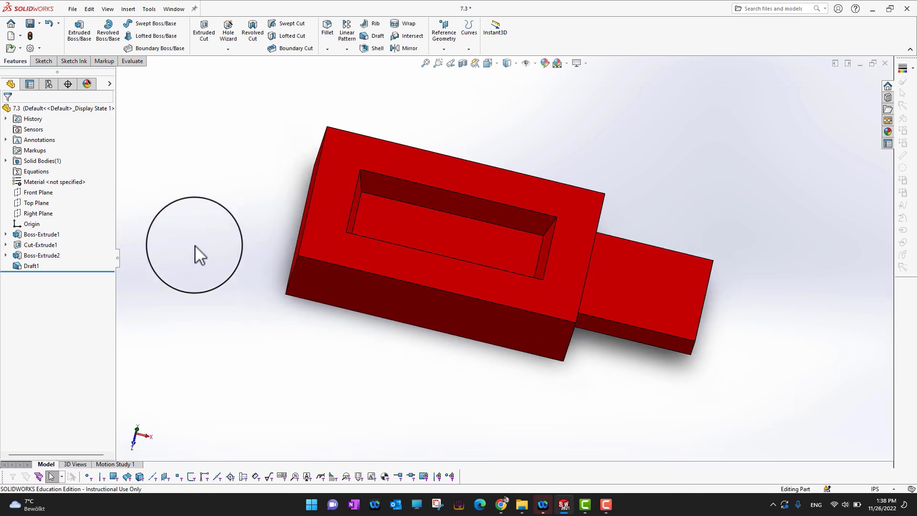
key("space")
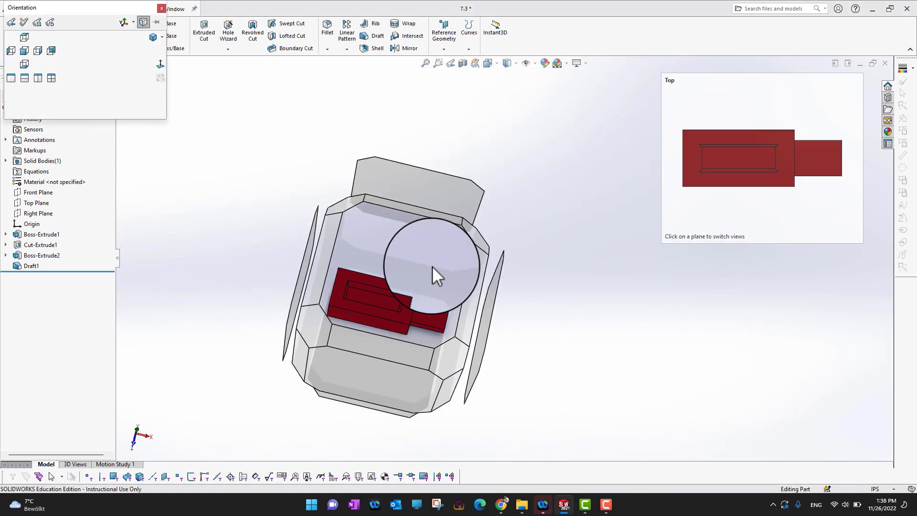
left_click(432, 265)
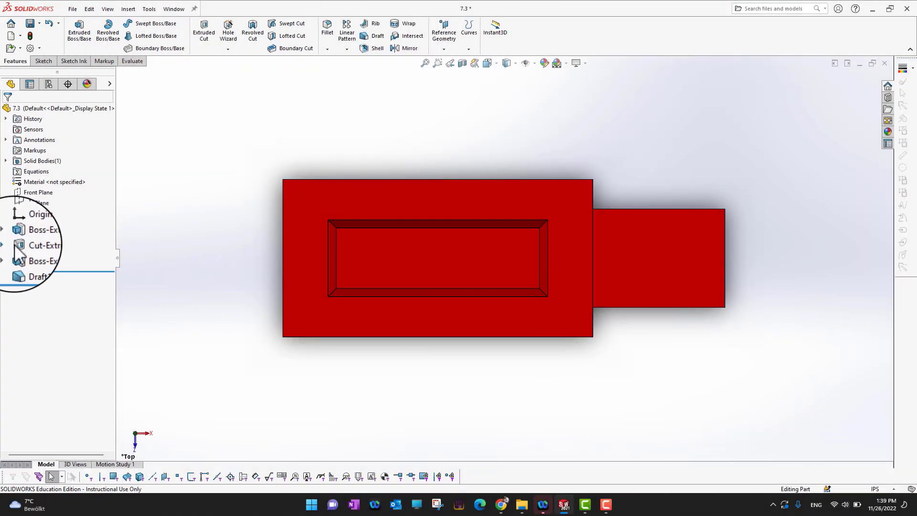
- Reopen Draft1, confirm it unchanged, and return to the top view
left_click(20, 265)
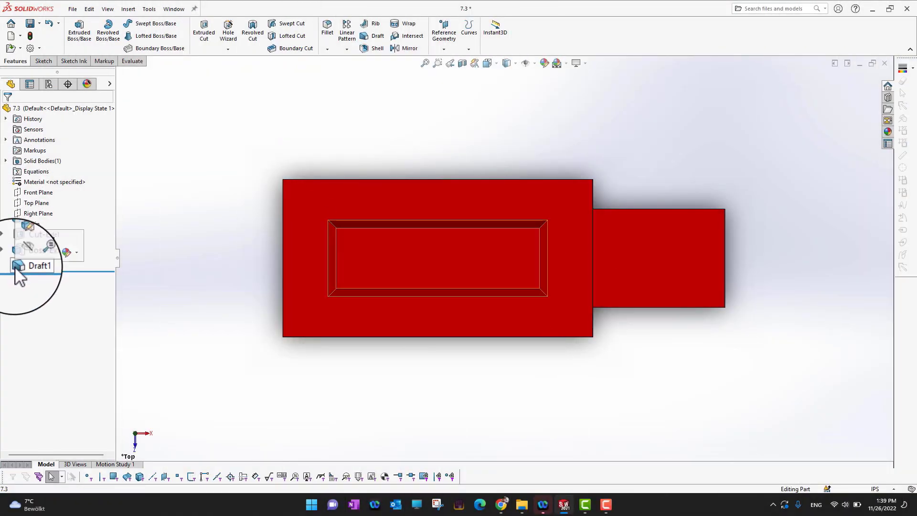
left_click(25, 228)
middle_click_drag(447, 267, 448, 217)
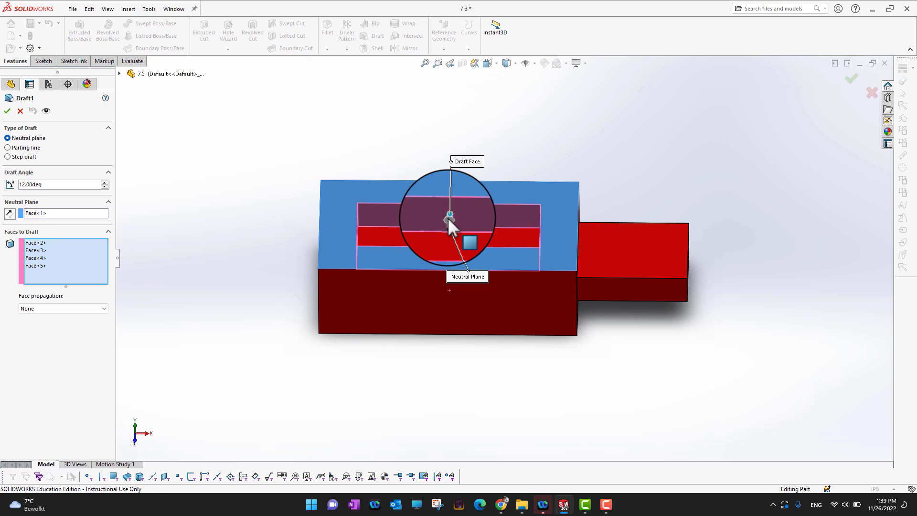
left_click(7, 113)
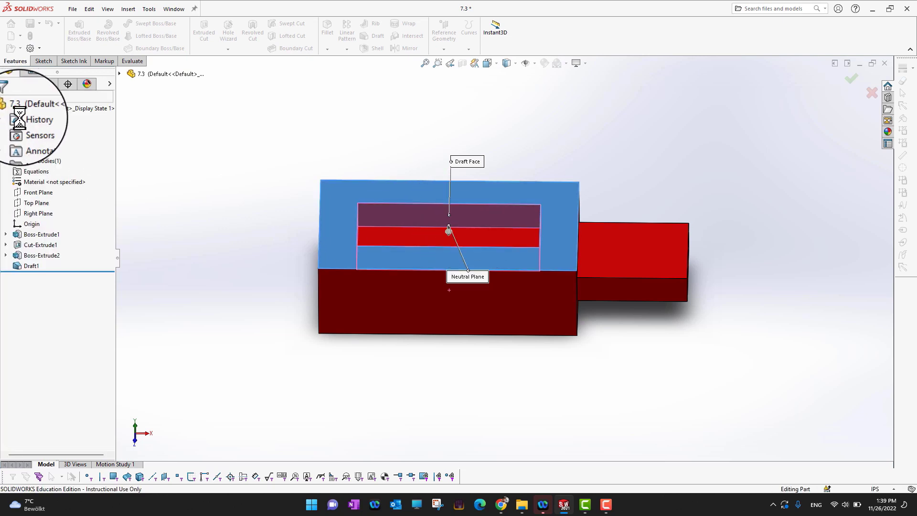
key("space")
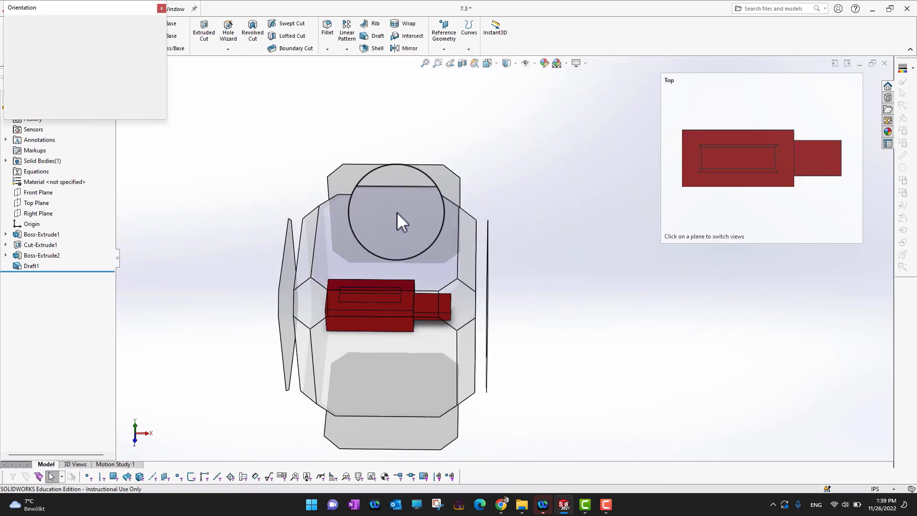
left_click(395, 222)
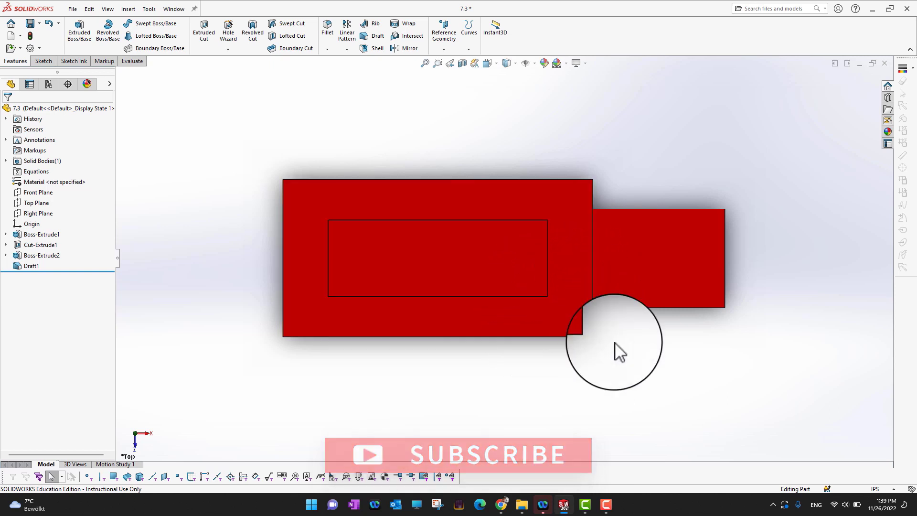
- Edit Draft1 again and reapply it so the pocket walls taper inward at 12°
middle_click_drag(610, 400, 607, 296)
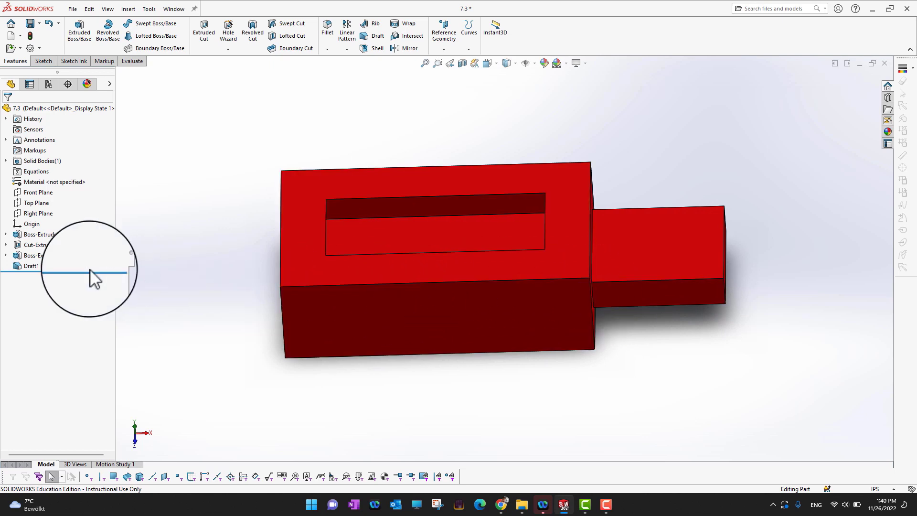
left_click(14, 266)
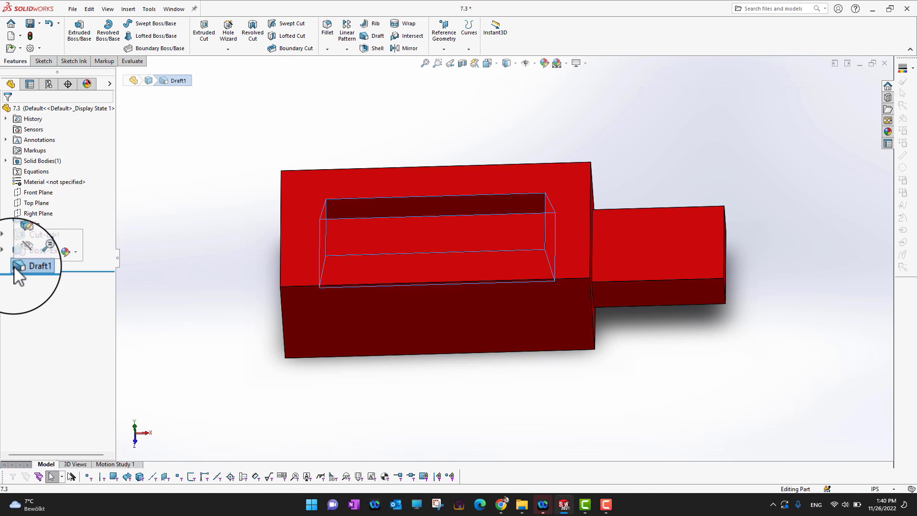
left_click(27, 225)
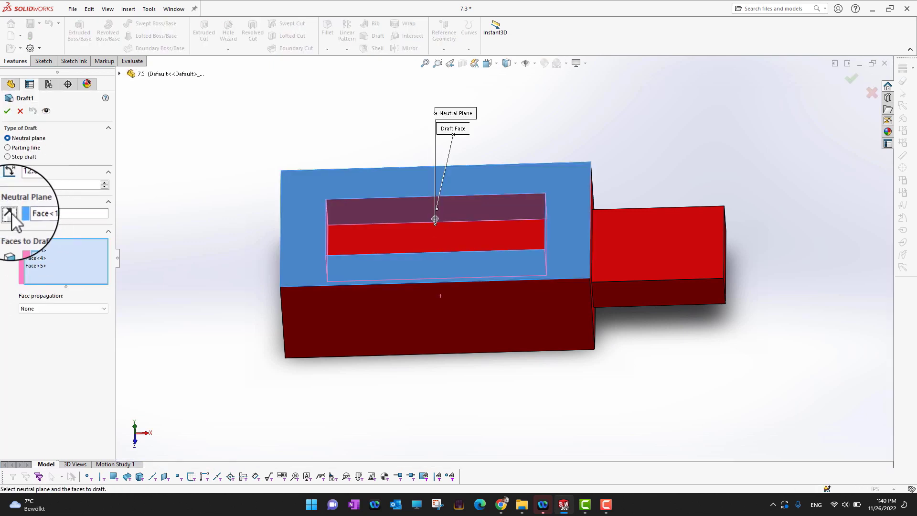
left_click(6, 110)
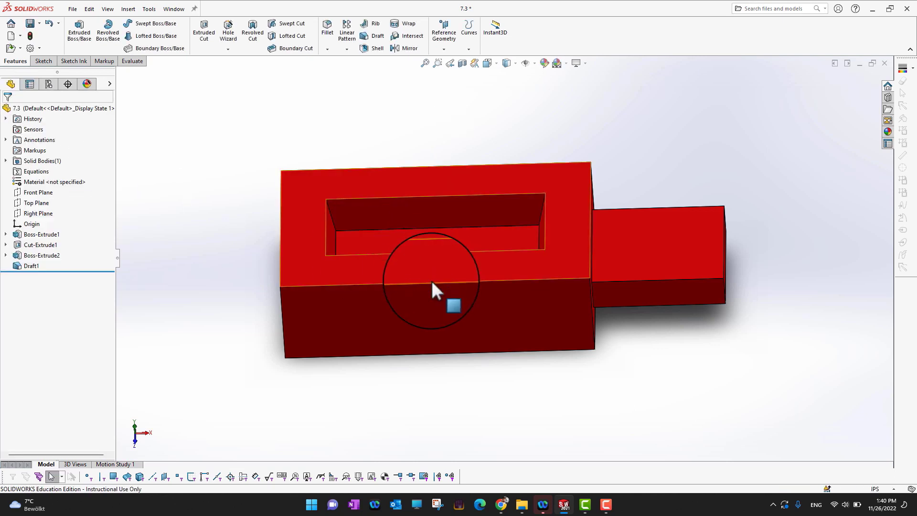
middle_click_drag(495, 151, 499, 228)
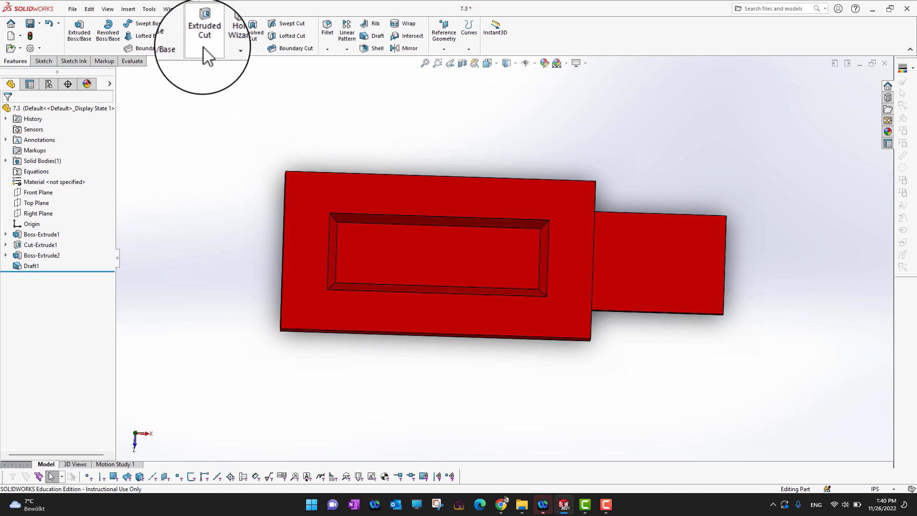
- Switch to Part1, start a draft, and set the flange face as neutral plane
left_click(173, 9)
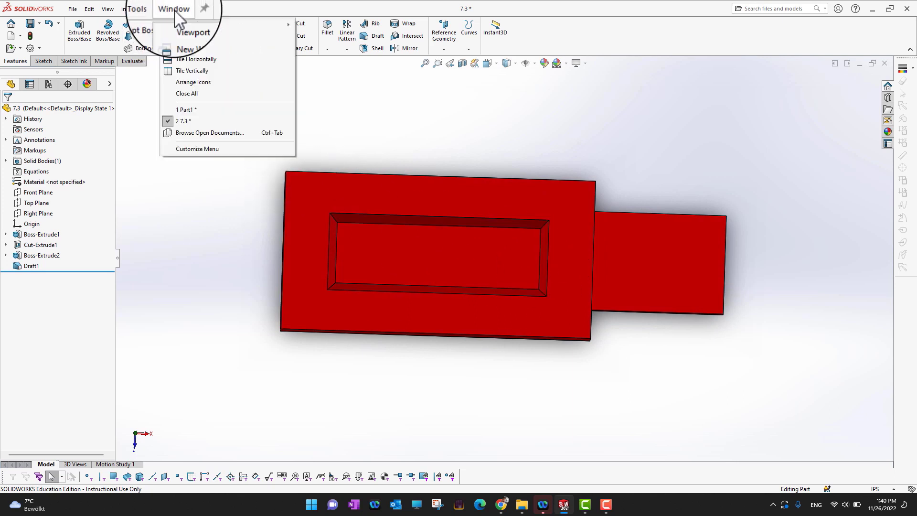
left_click(198, 107)
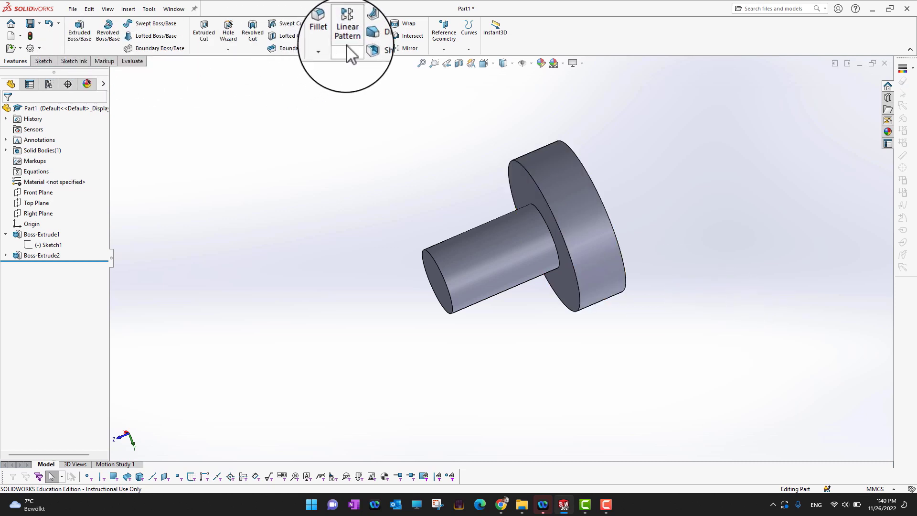
left_click(372, 36)
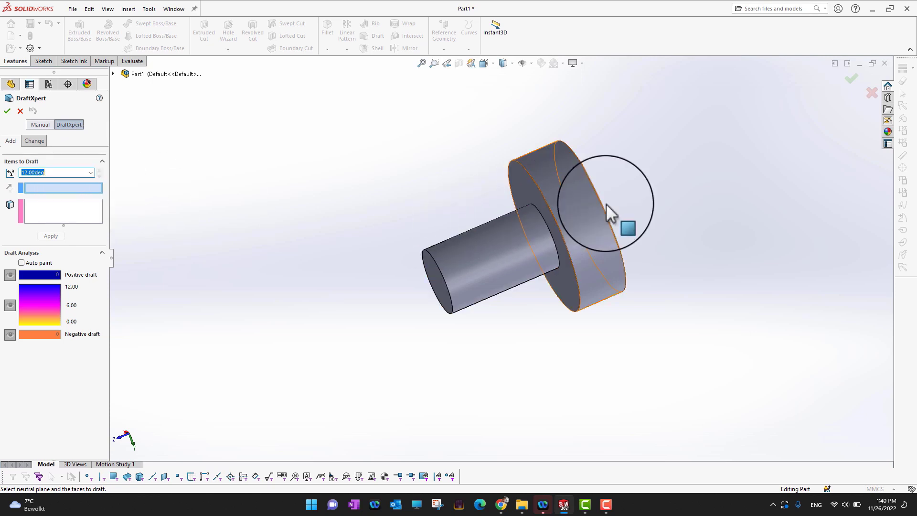
middle_click_drag(688, 216, 649, 187)
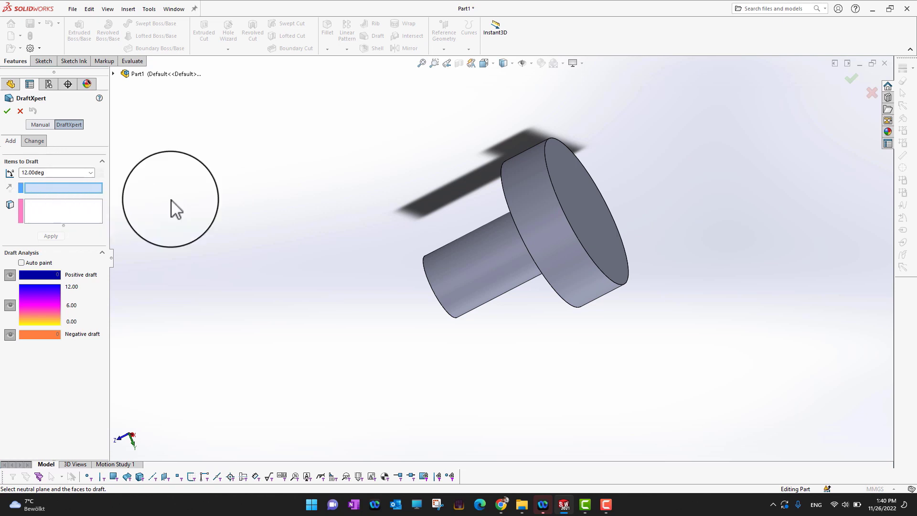
middle_click_drag(657, 222, 594, 211)
left_click(594, 211)
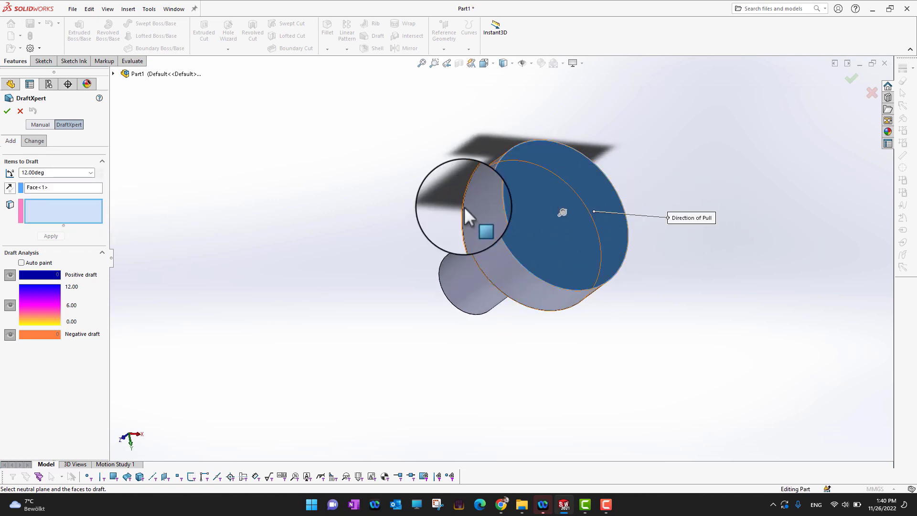
- Draft the flange's side face at 45° to form a conical head as Draft2
middle_click_drag(471, 204, 481, 164)
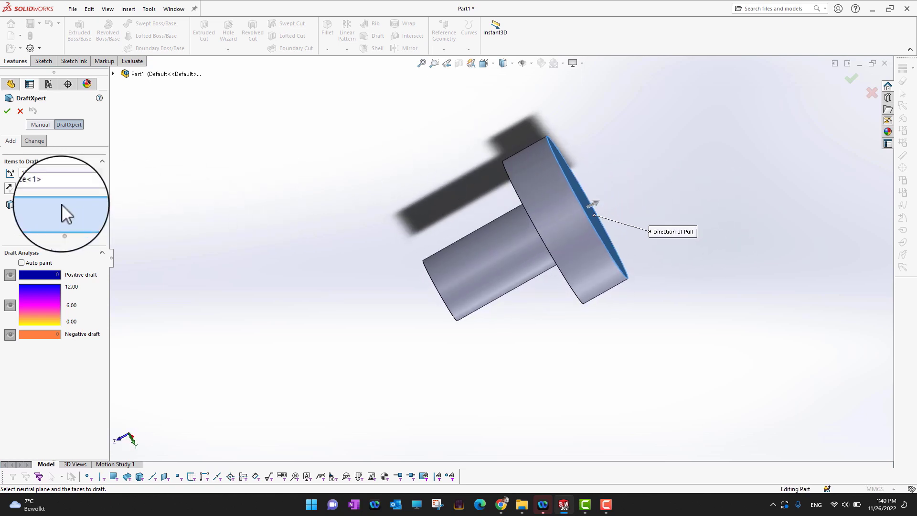
left_click(569, 225)
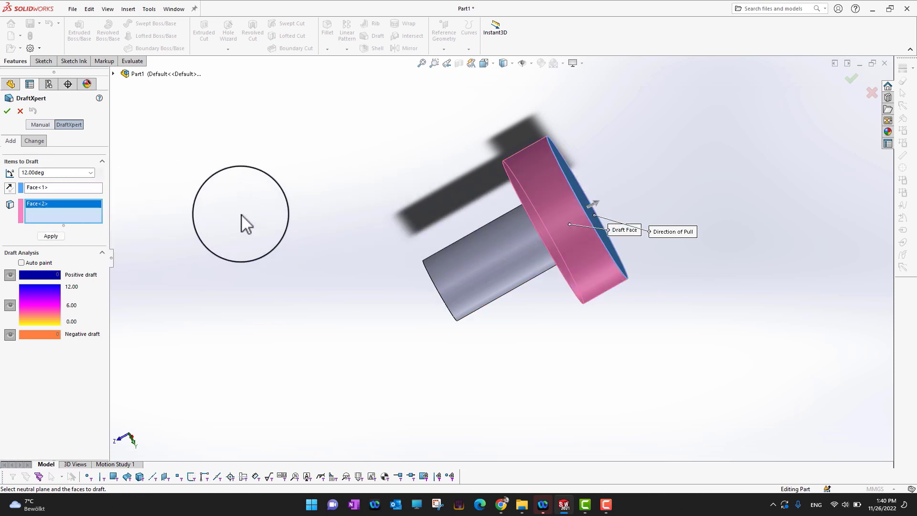
left_click(99, 170)
left_click(98, 170)
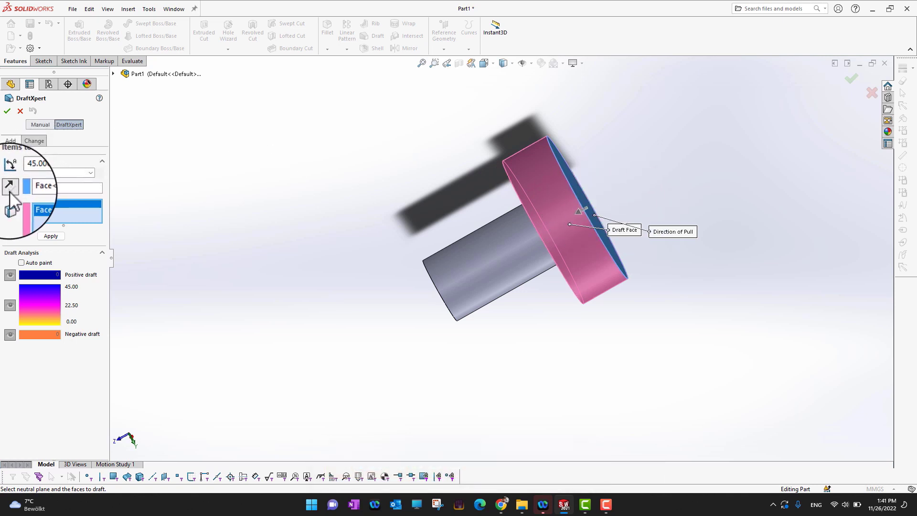
left_click(8, 111)
middle_click_drag(624, 307, 740, 311)
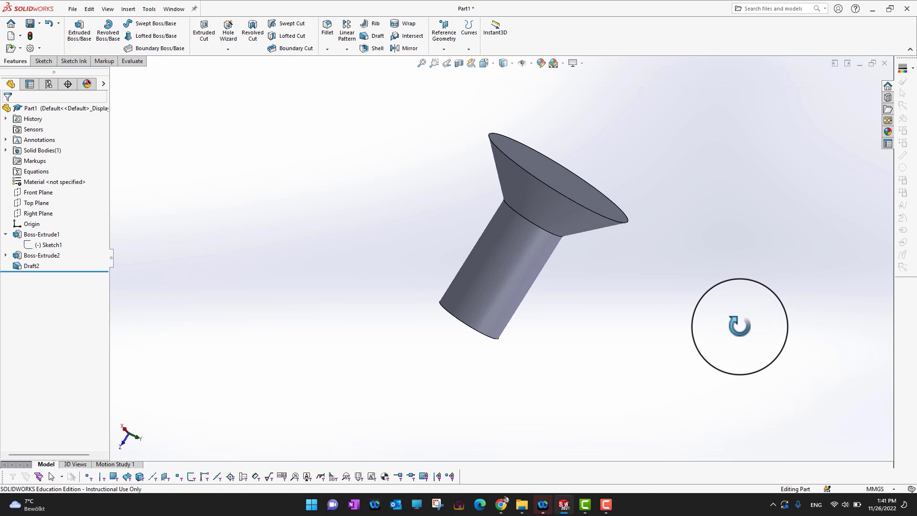
left_click(13, 265)
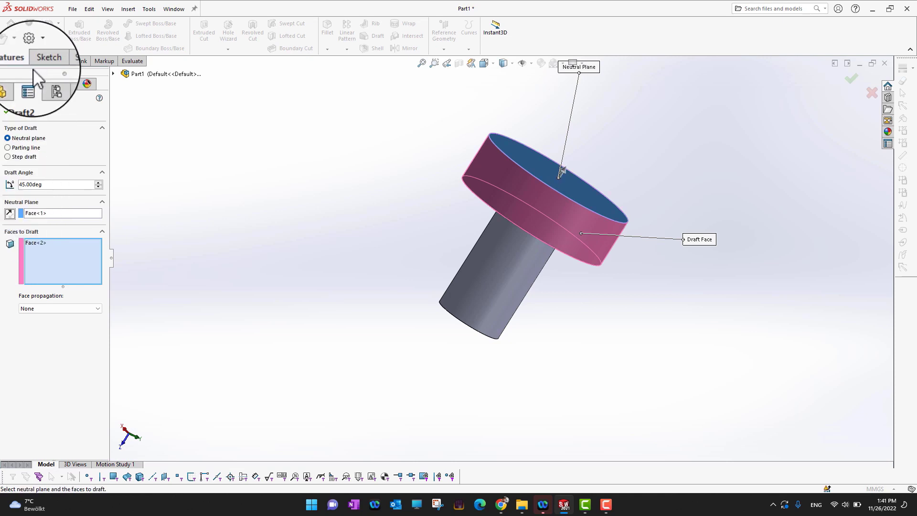
left_click(8, 111)
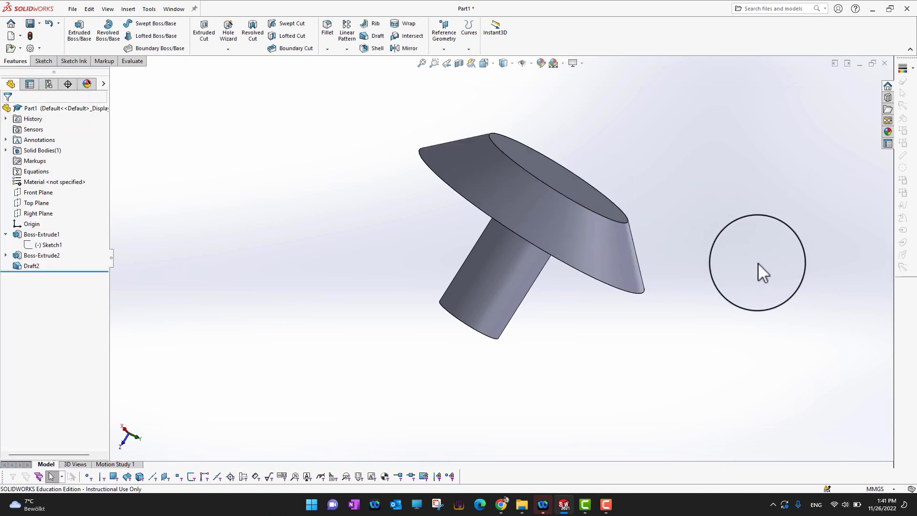
middle_click_drag(757, 270, 679, 125)
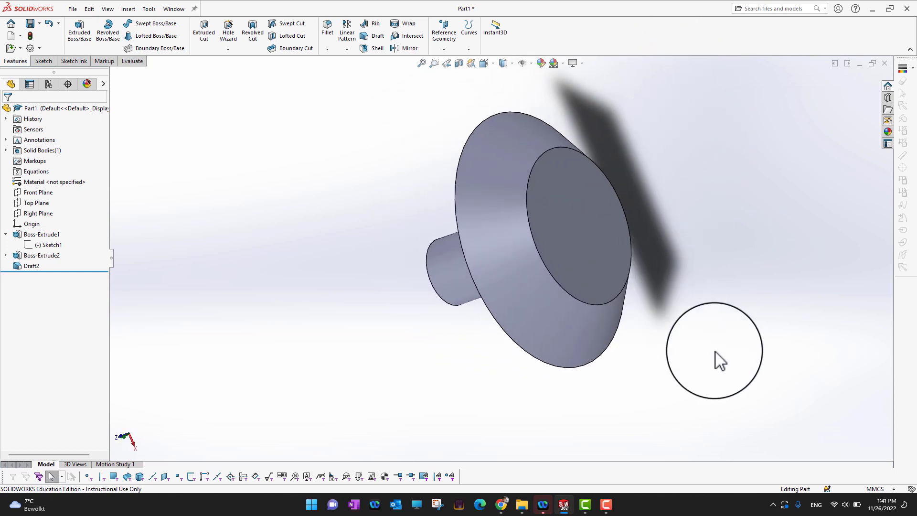
middle_click_drag(716, 358, 724, 205)
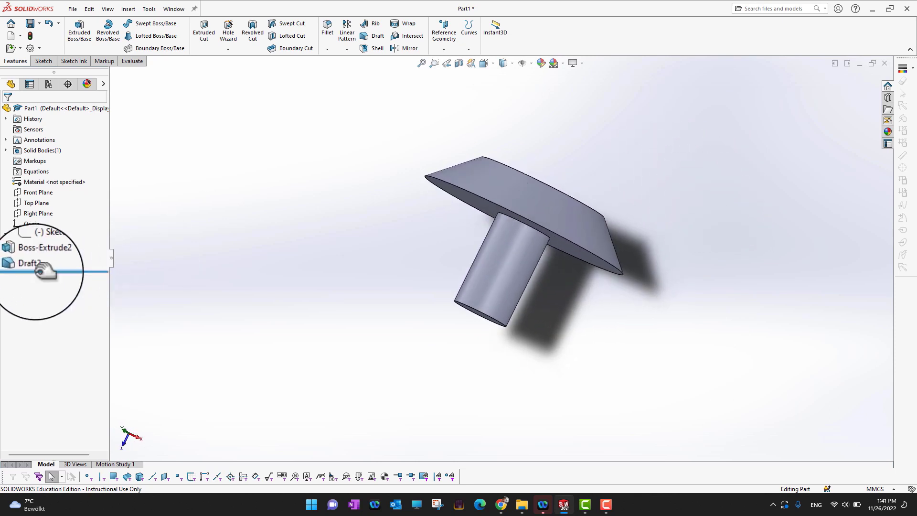
left_click(19, 265)
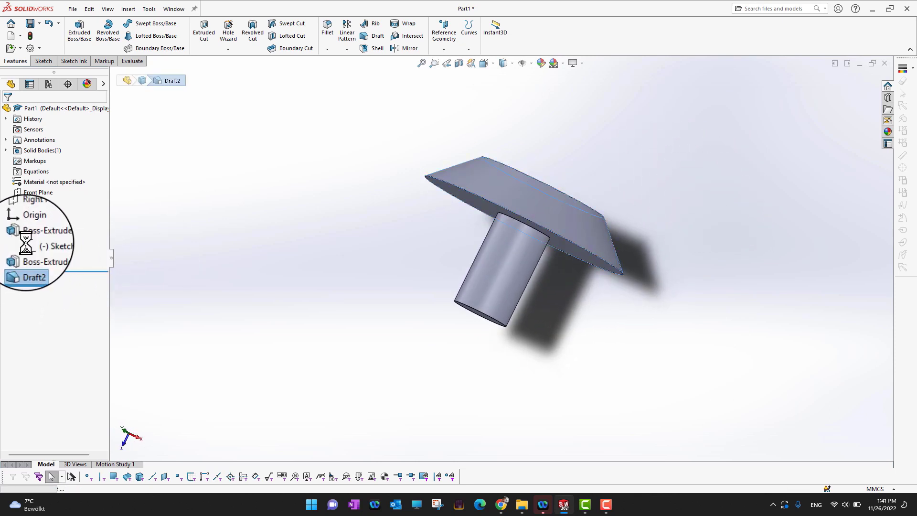
left_click(30, 228)
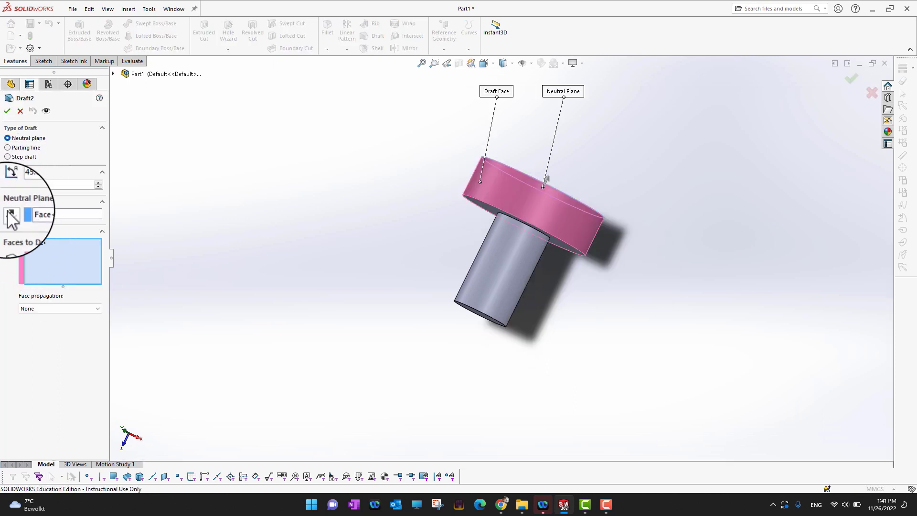
left_click(7, 110)
middle_click_drag(623, 342, 563, 322)
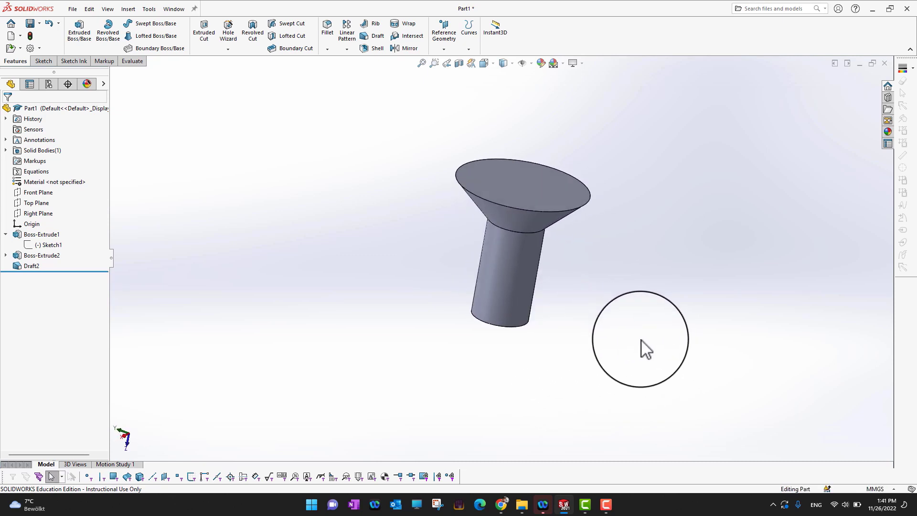